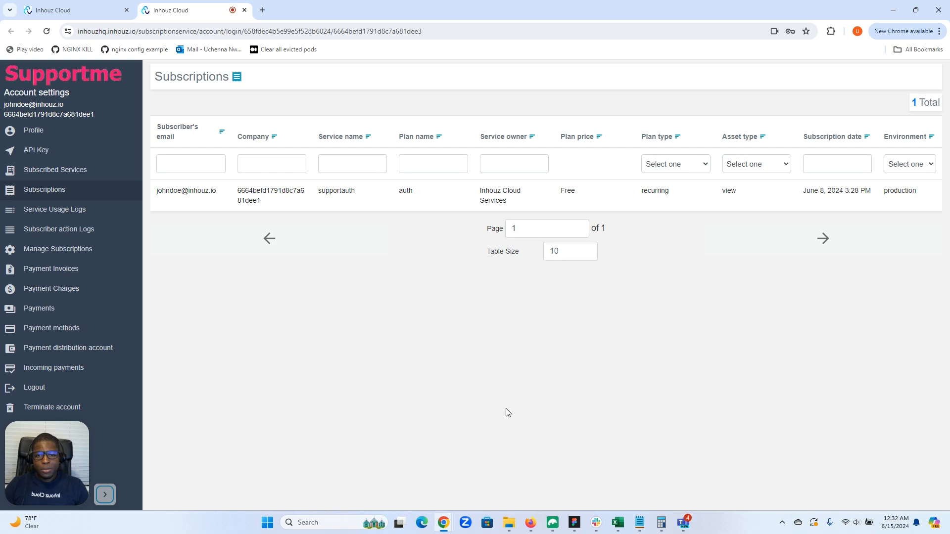
Go to the Subscription Services list and open the production supportauth service for management
left_click_drag(8, 453, 210, 446)
left_click(69, 9)
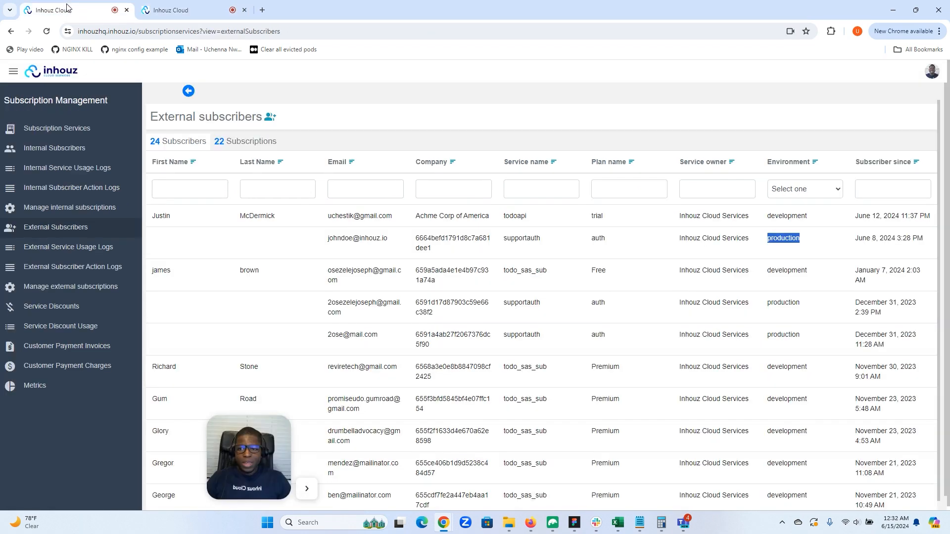
left_click(79, 133)
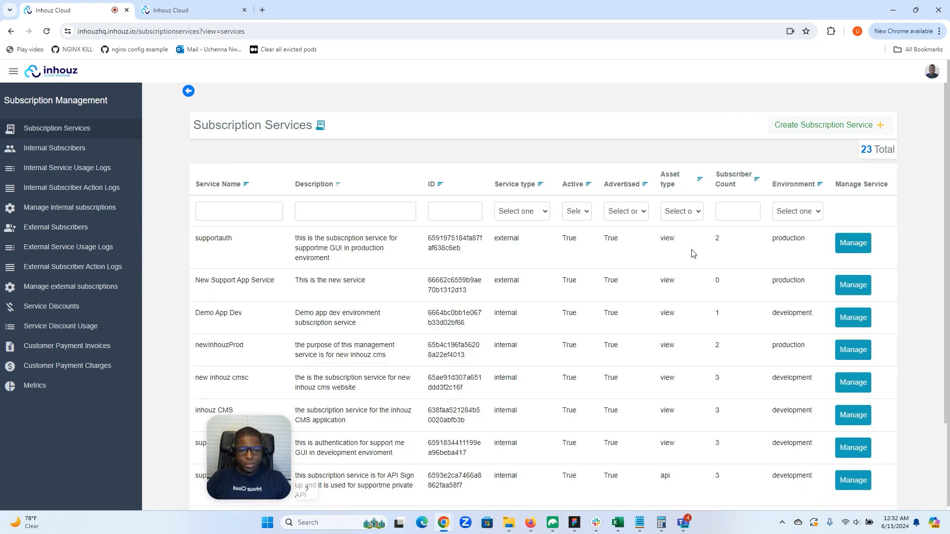
left_click(847, 246)
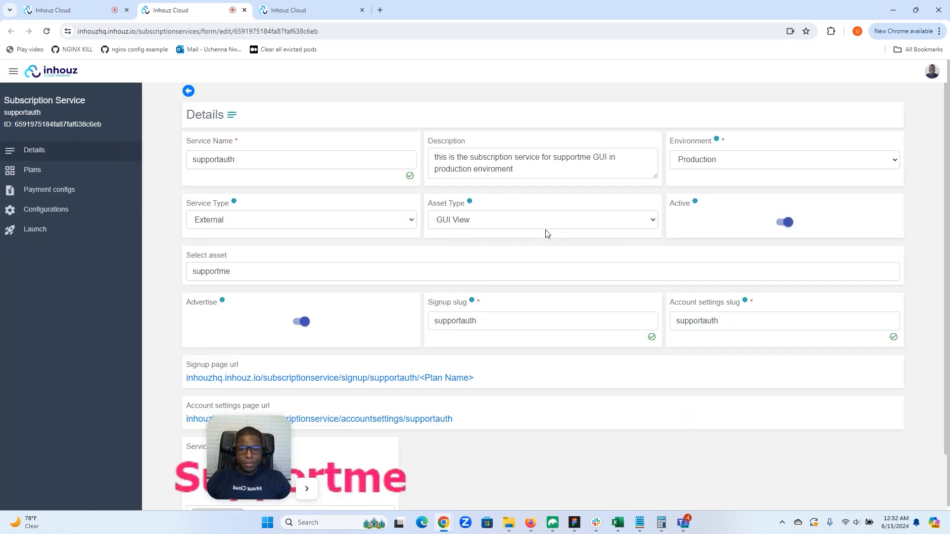
left_click_drag(249, 470, 55, 478)
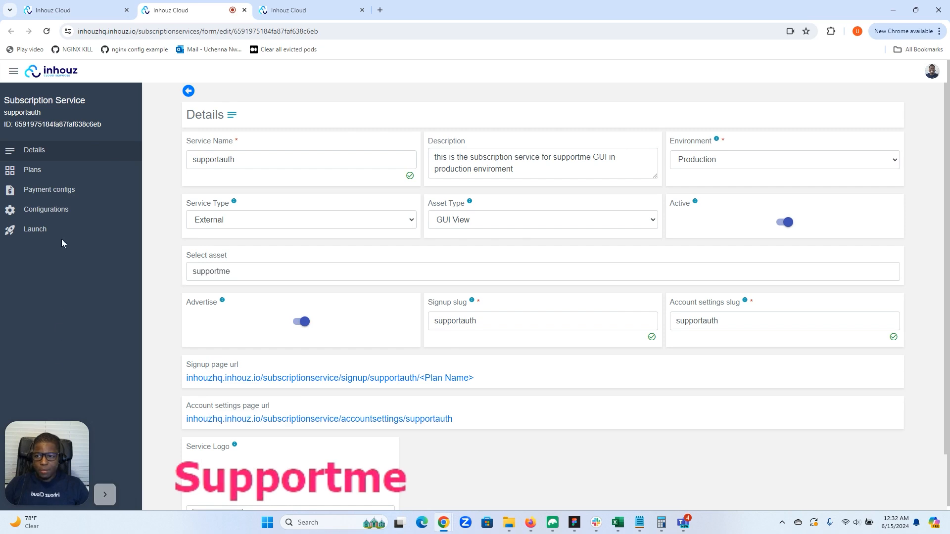
Look over the supportauth service's plans and details, including the explanation of the Advertise setting
left_click(70, 174)
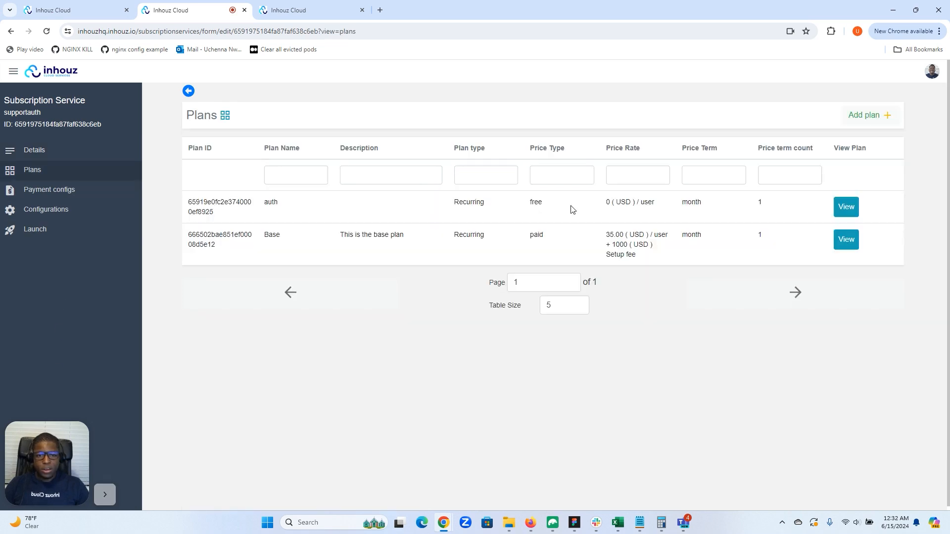
left_click(75, 149)
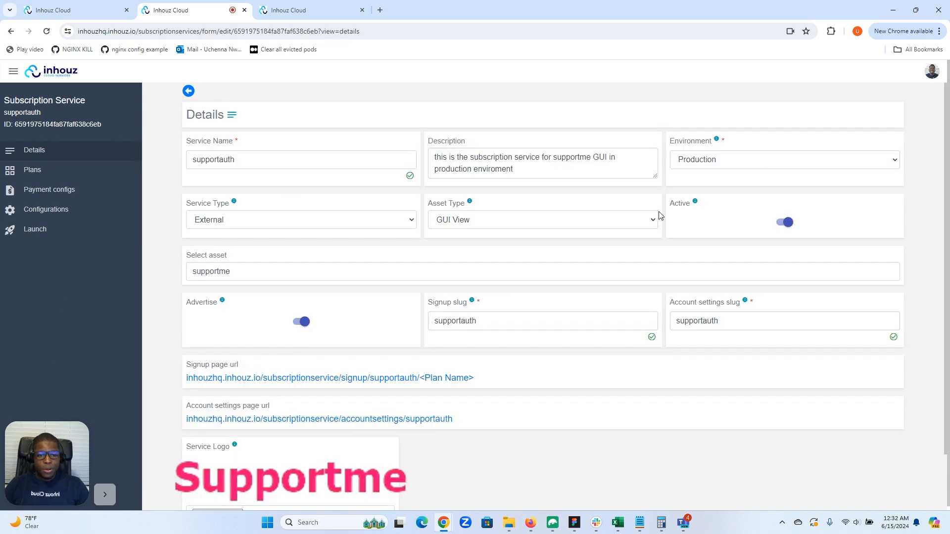
mouse_move(719, 204)
mouse_move(222, 303)
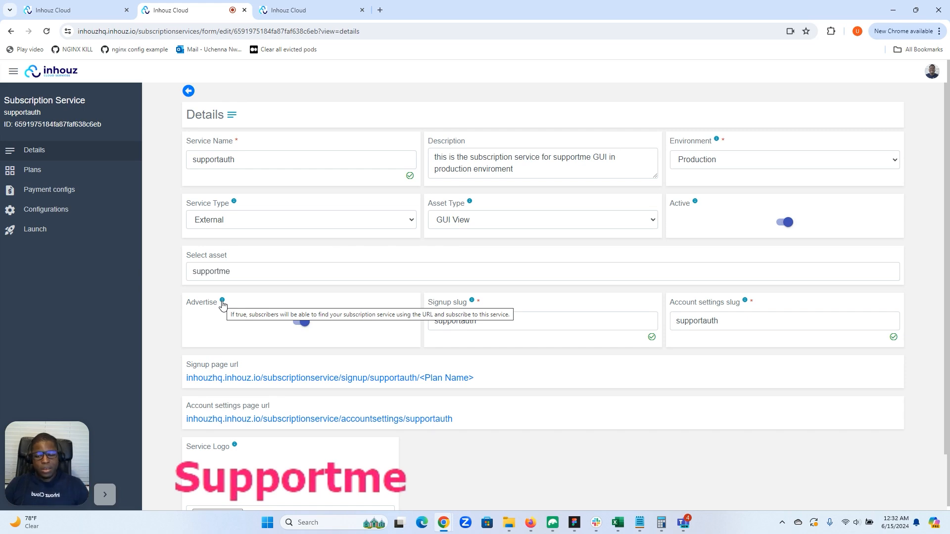
Review the Base plan's currency rates, setup fee, team signup and contract term settings, and close it without saving
left_click(83, 178)
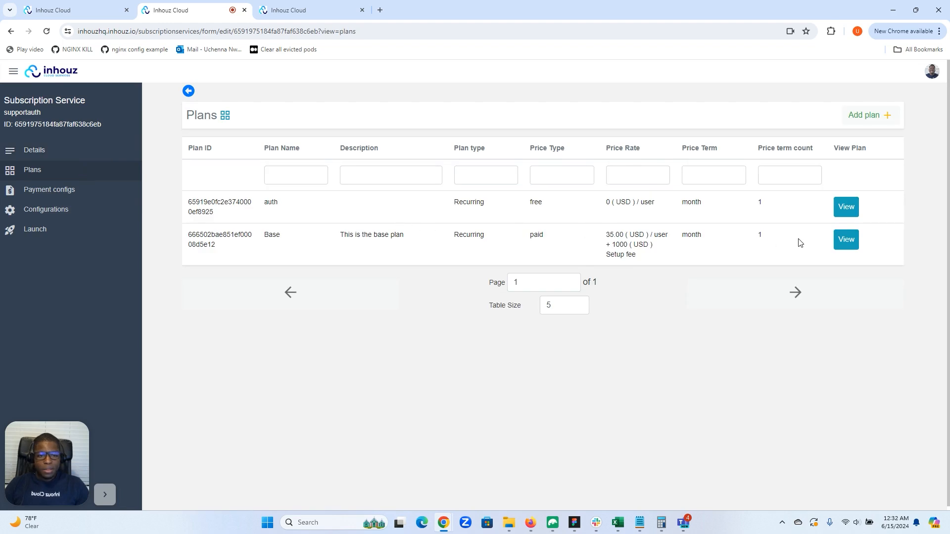
left_click(846, 241)
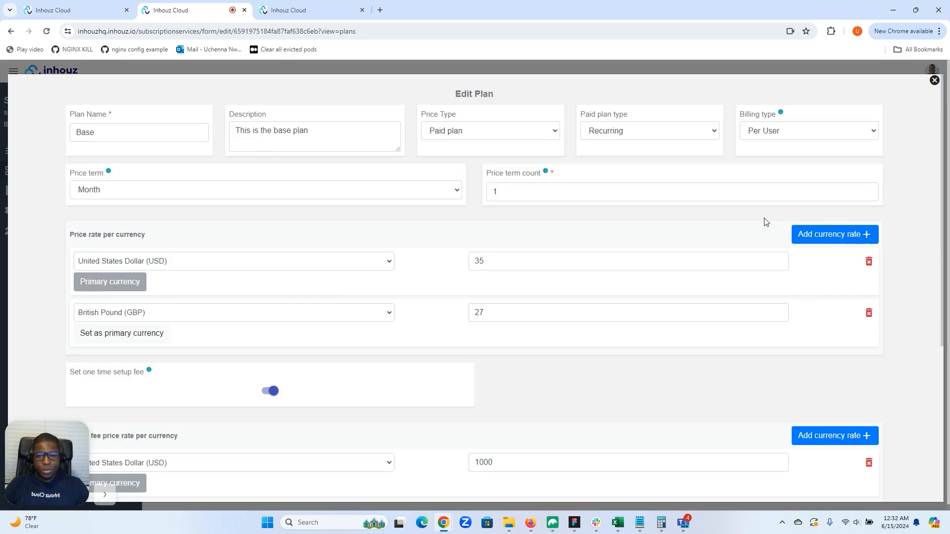
scroll(696, 251, "down", 5)
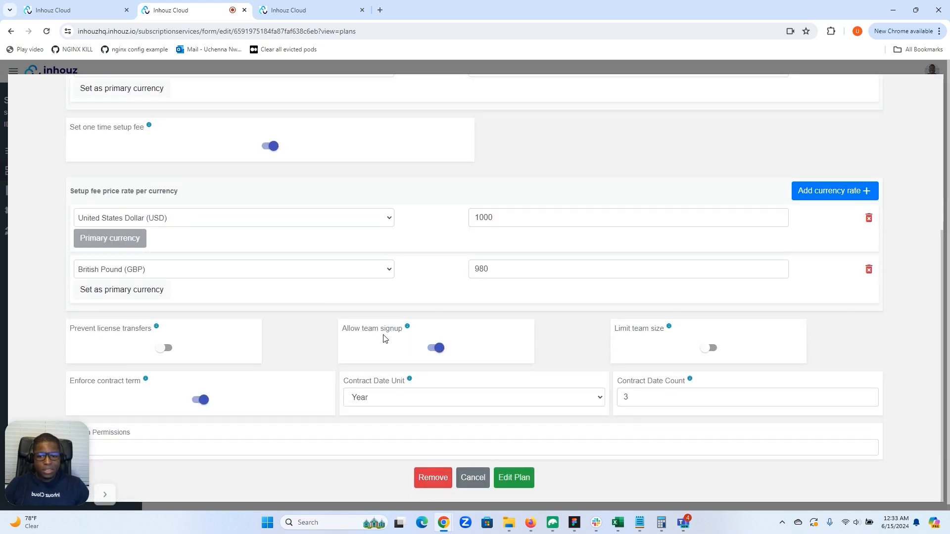
left_click(432, 349)
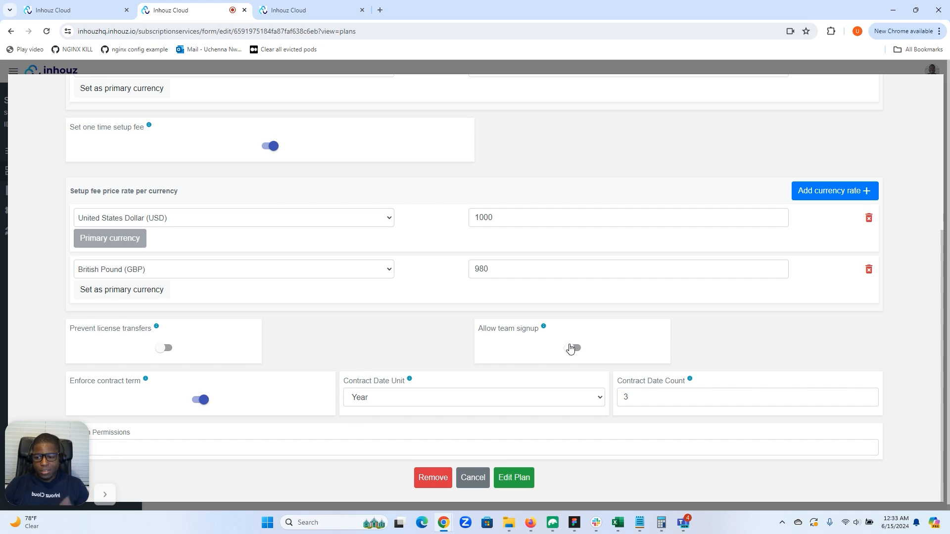
scroll(570, 348, "up", 5)
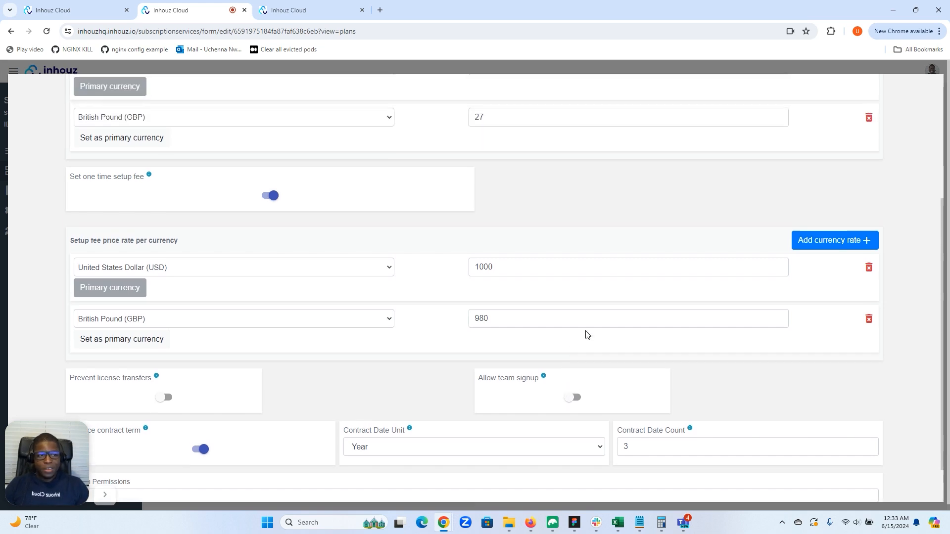
left_click(934, 80)
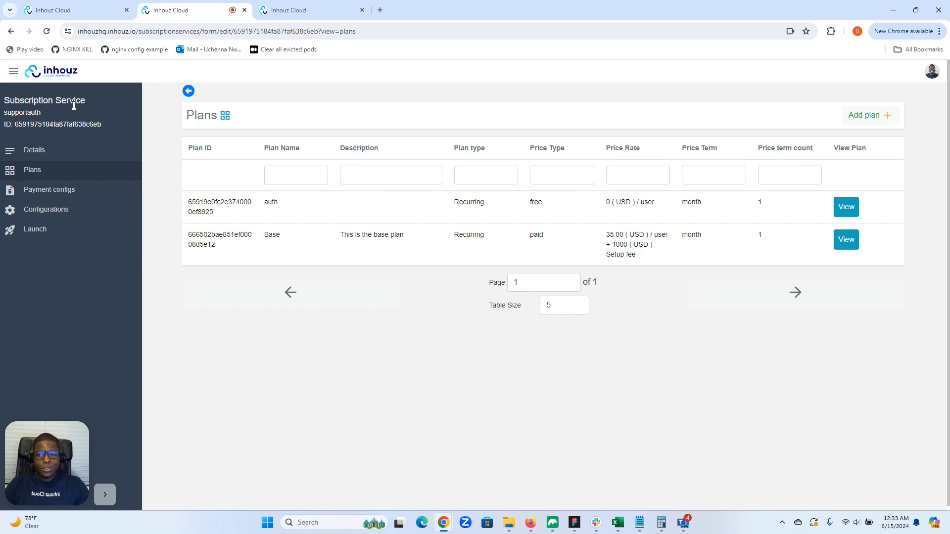
Switch to the Supportme subscriber account and open the Add new users form under Manage Subscriptions
mouse_move(74, 105)
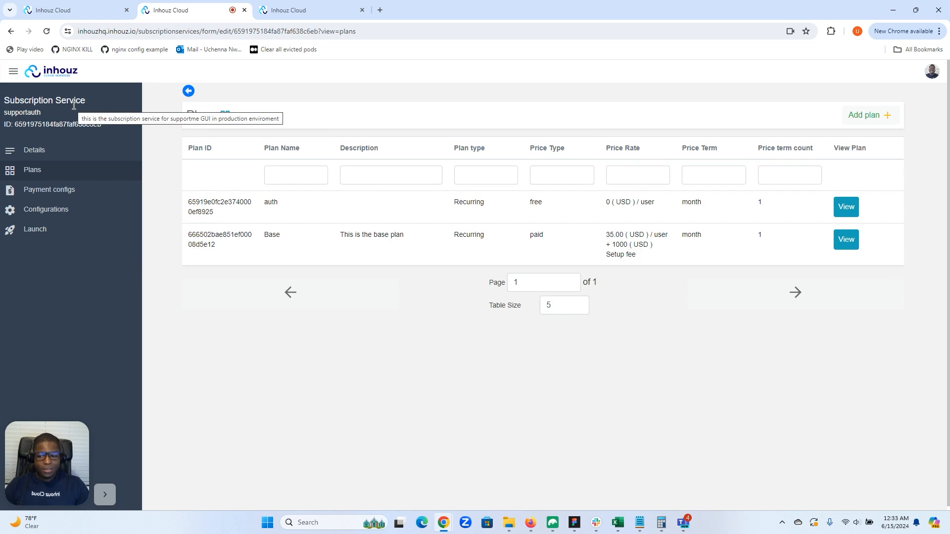
left_click(290, 9)
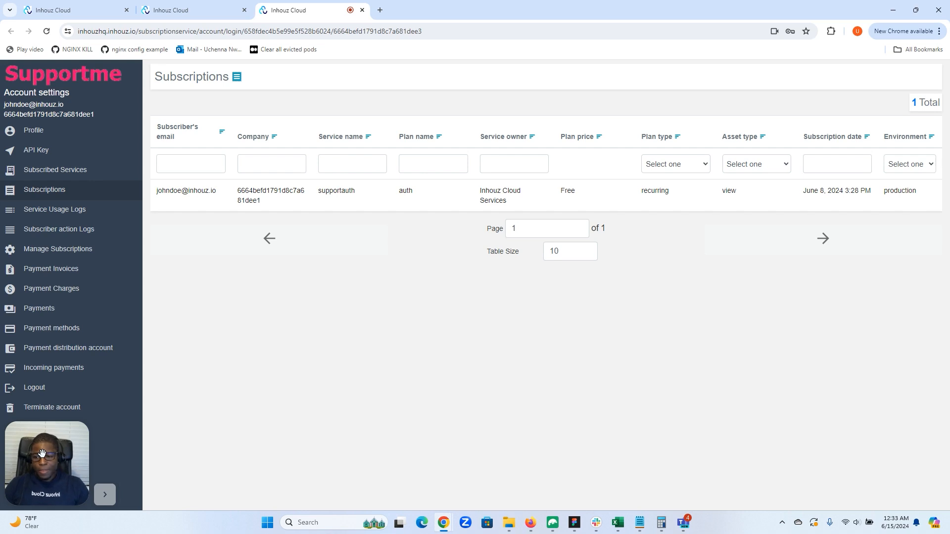
left_click_drag(42, 453, 213, 466)
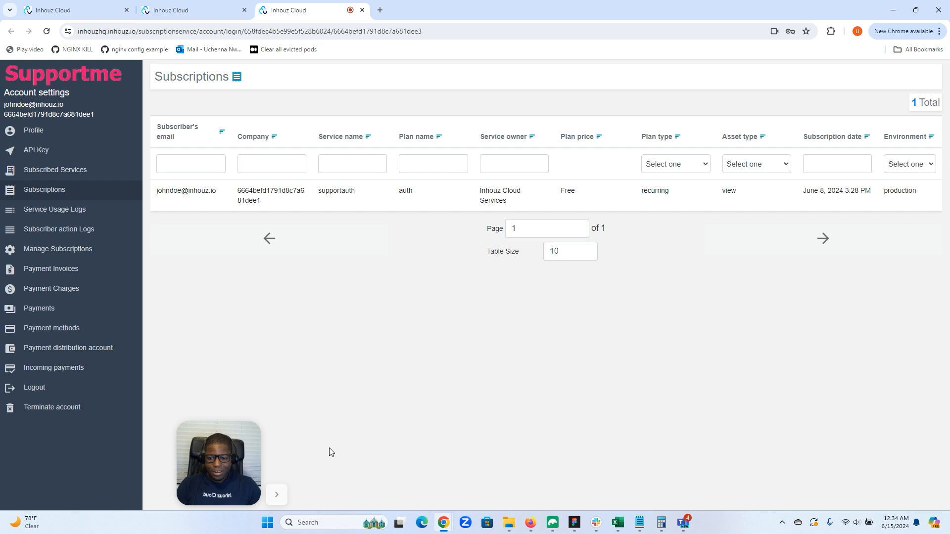
left_click_drag(216, 465, 45, 465)
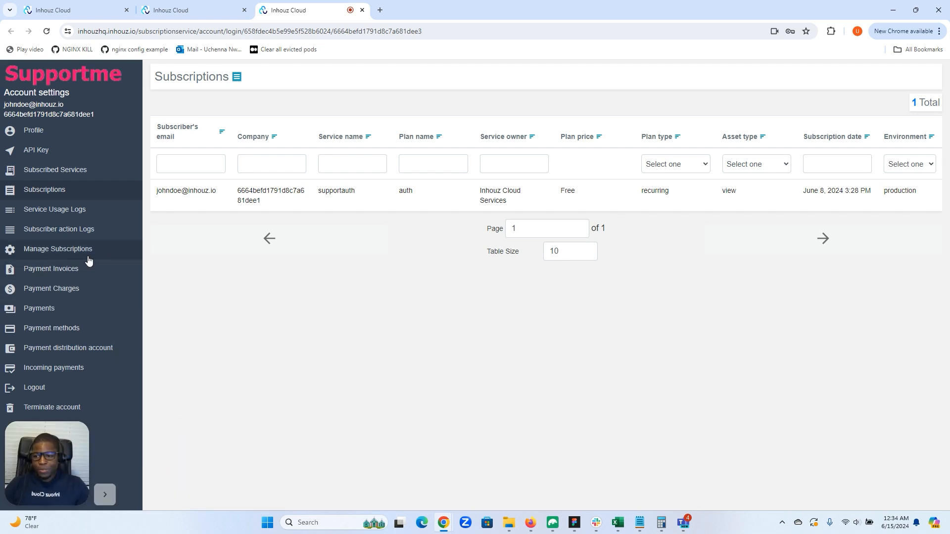
left_click(48, 255)
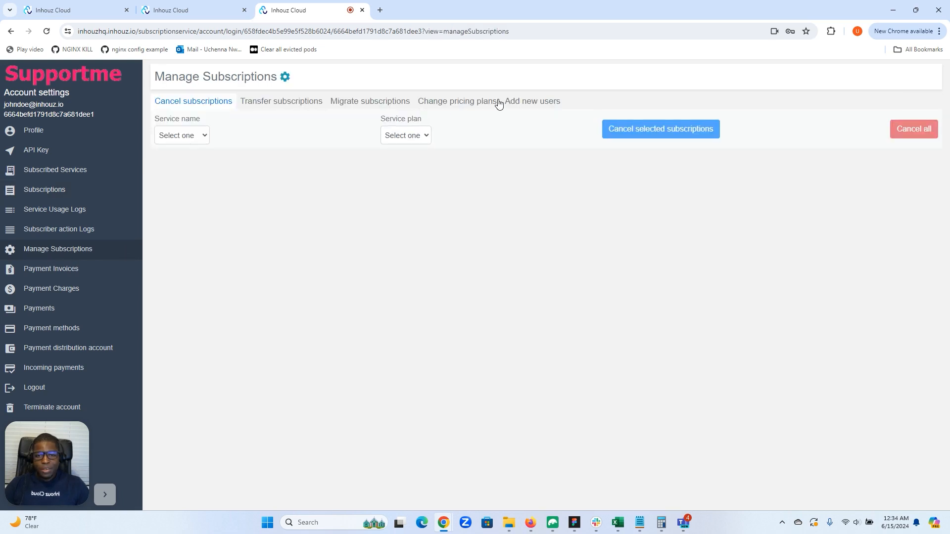
left_click(525, 107)
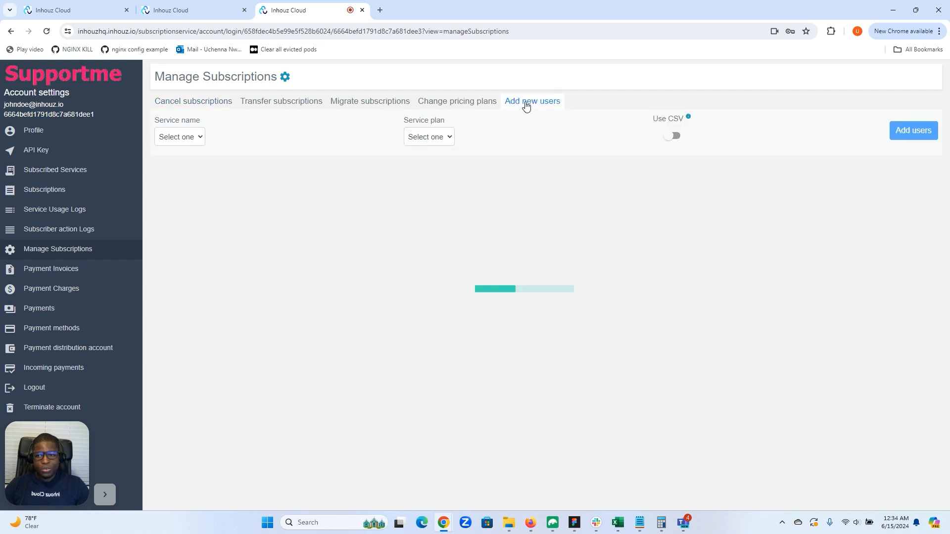
Choose supportauth as the service and Base as the service plan for the new users
left_click(195, 138)
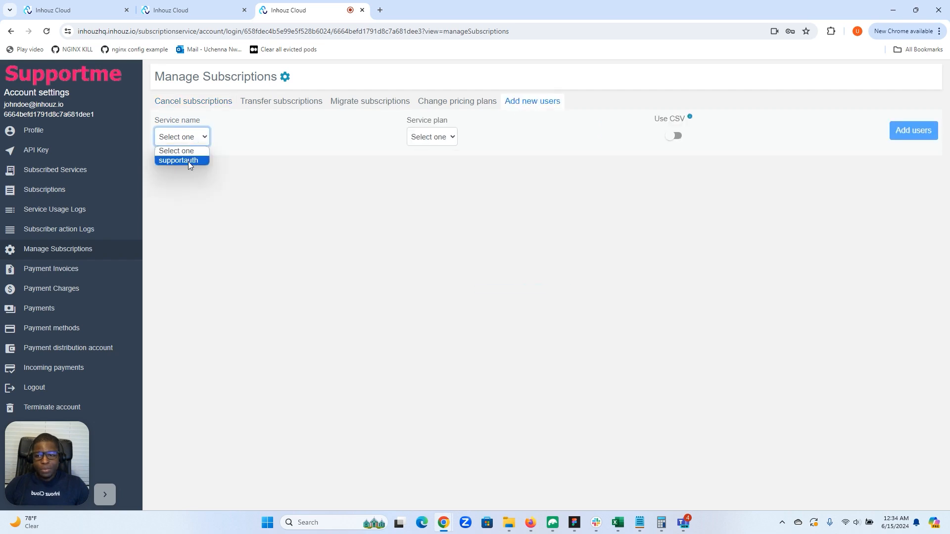
left_click(188, 160)
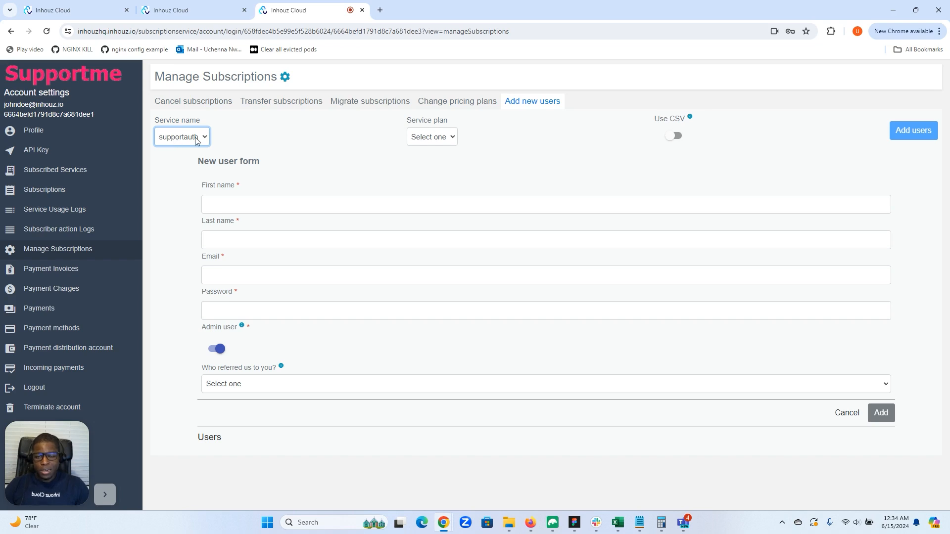
left_click(426, 140)
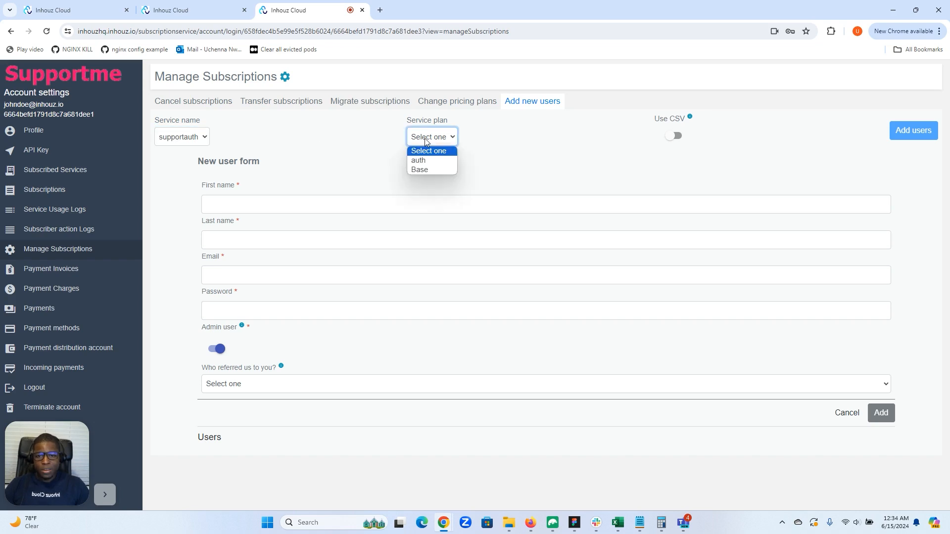
left_click(420, 171)
Enter the new user's first name, last name, email and password, and add them to the Users list as an admin user
left_click(367, 208)
type("Jane")
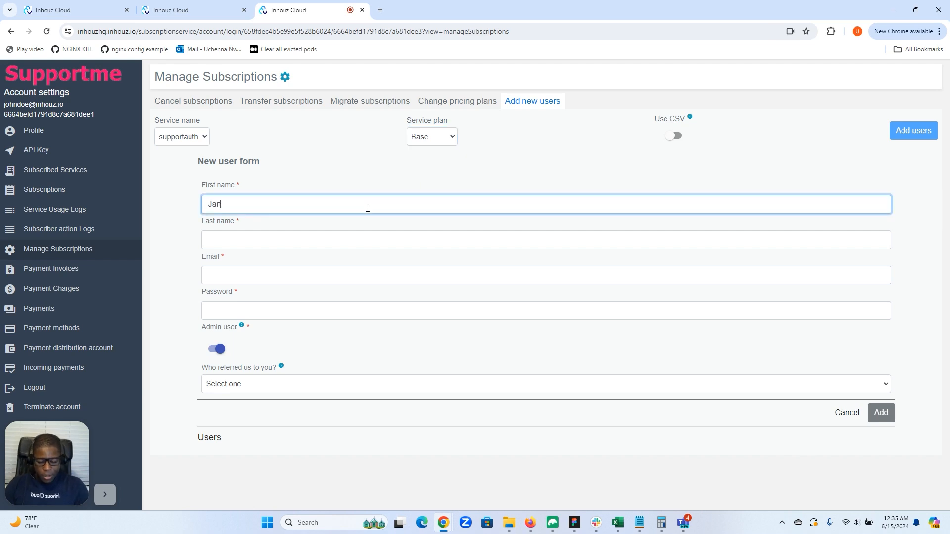
left_click(275, 245)
type("Doe")
left_click(249, 276)
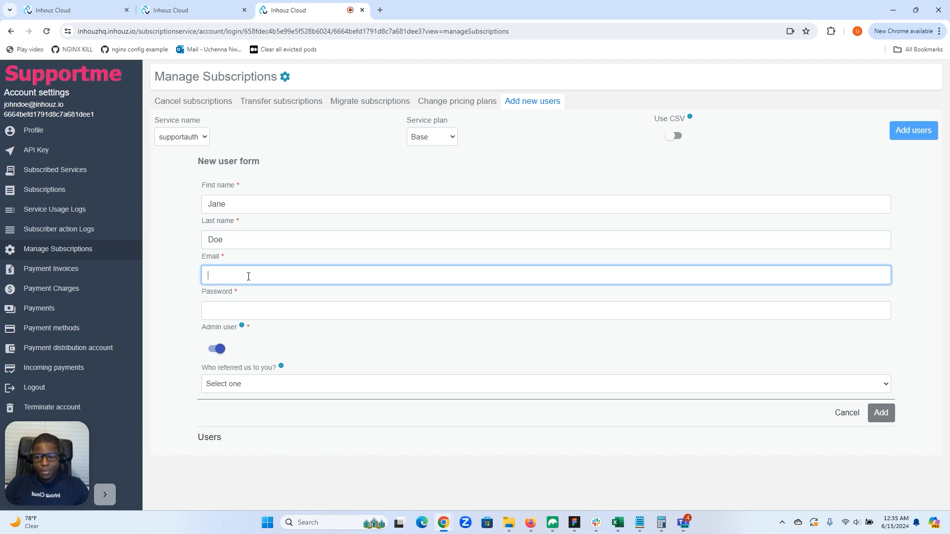
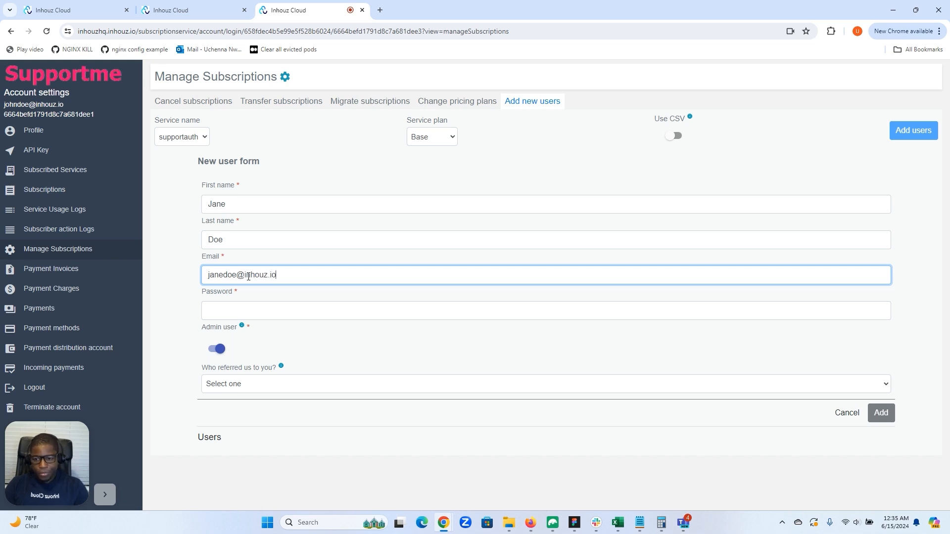
left_click(262, 317)
type("•••")
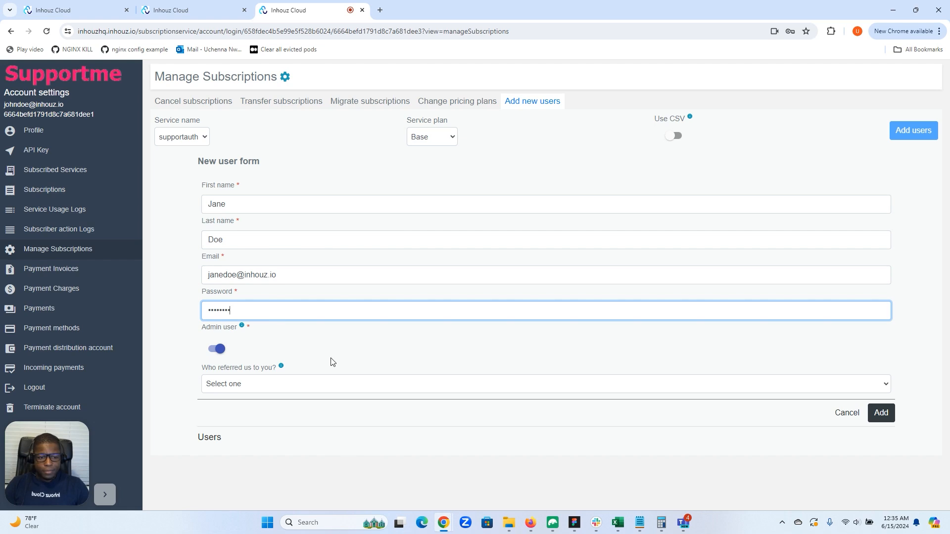
left_click(886, 414)
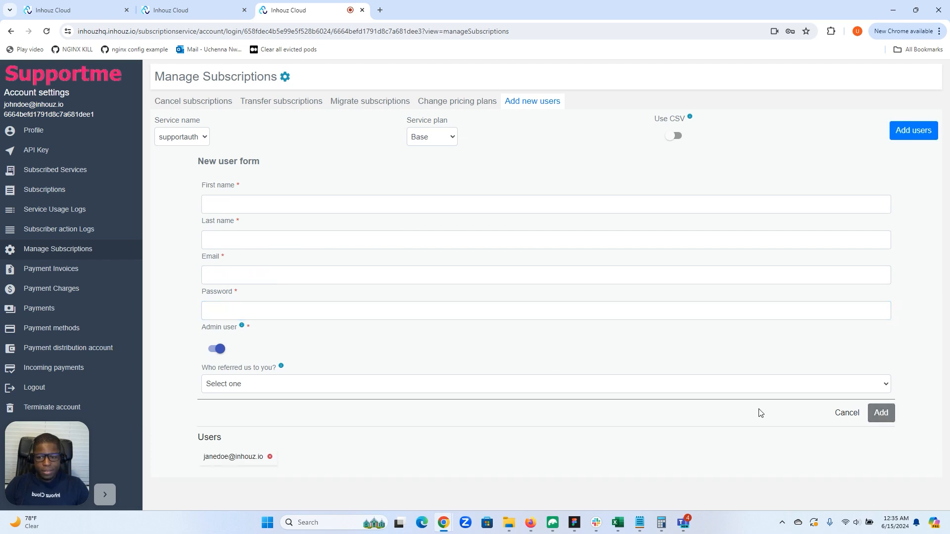
Look at the CSV upload option and its field mapping, and return to the single new user form
left_click(678, 137)
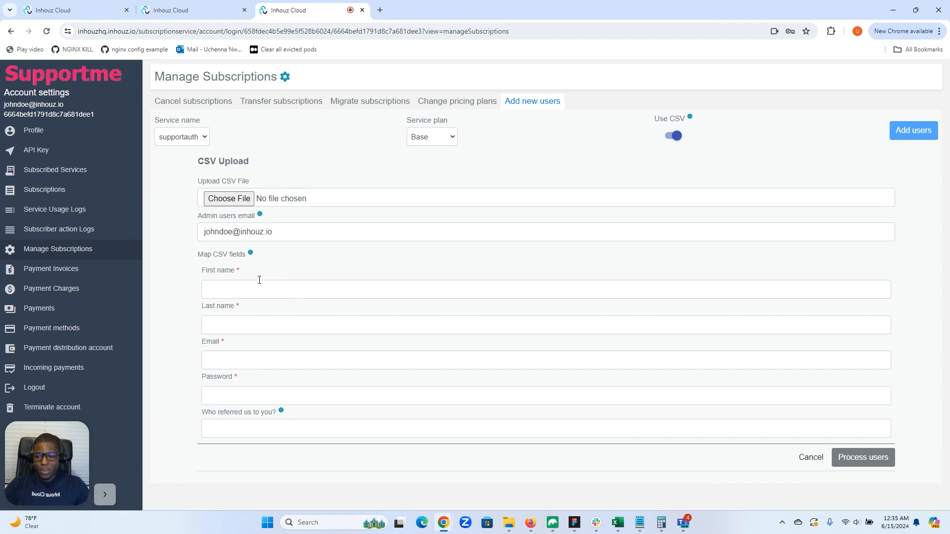
left_click(216, 290)
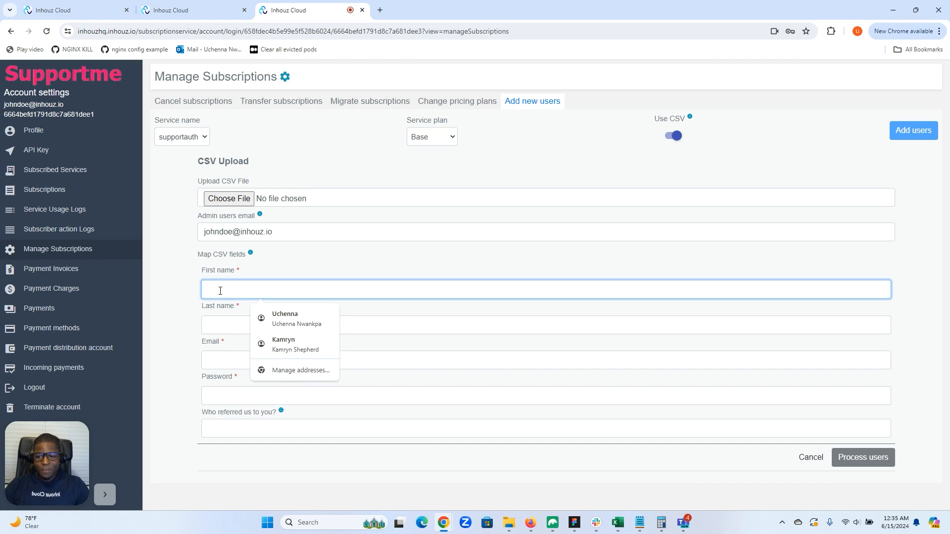
left_click(179, 303)
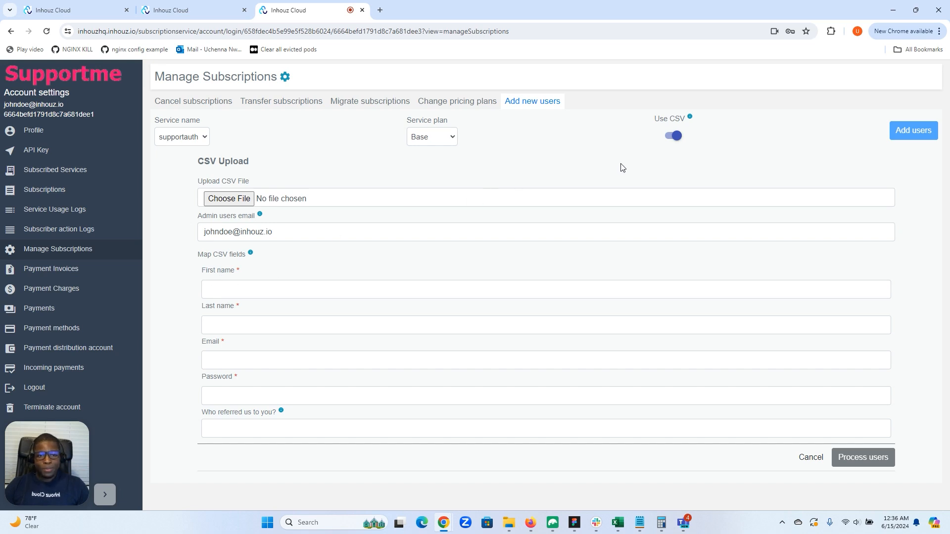
left_click(671, 138)
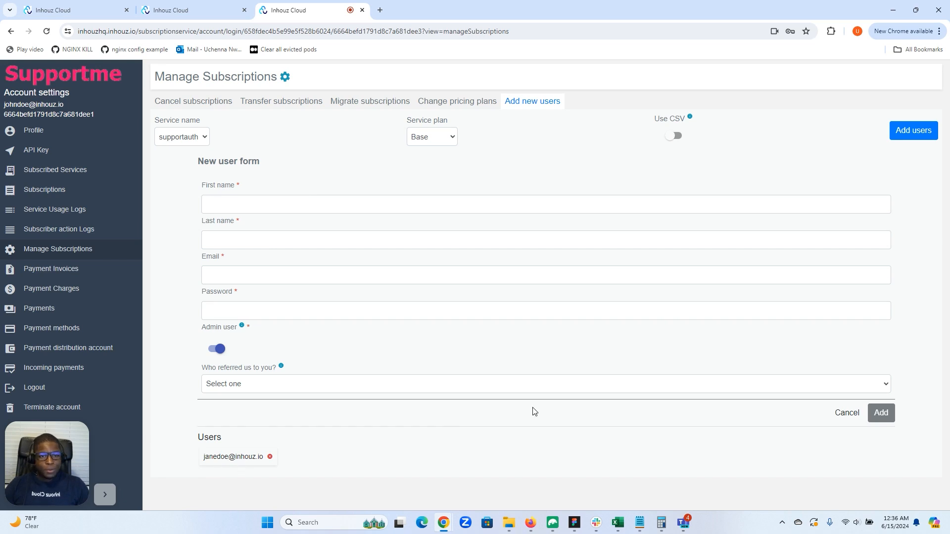
Submit the listed user for the supportauth Base plan and return to the service's Plans page
left_click(901, 133)
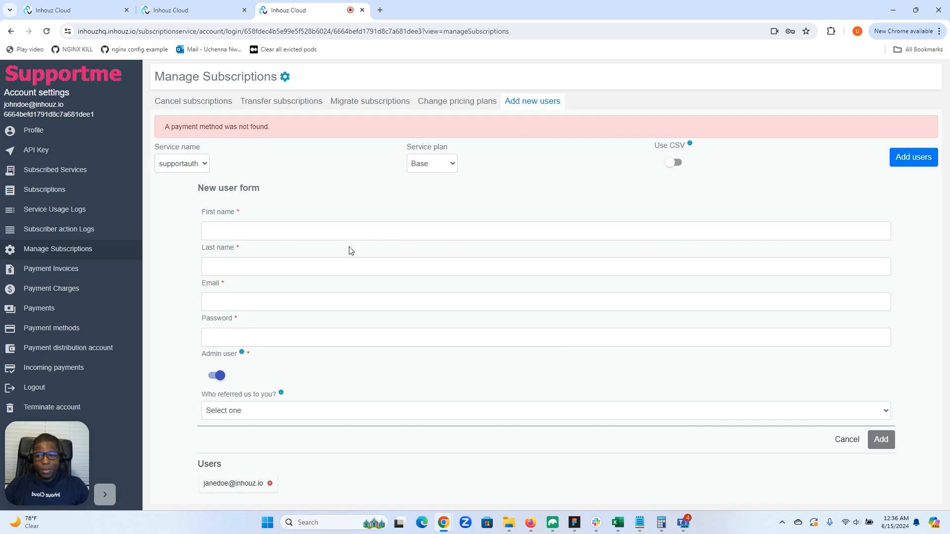
left_click_drag(44, 467, 149, 470)
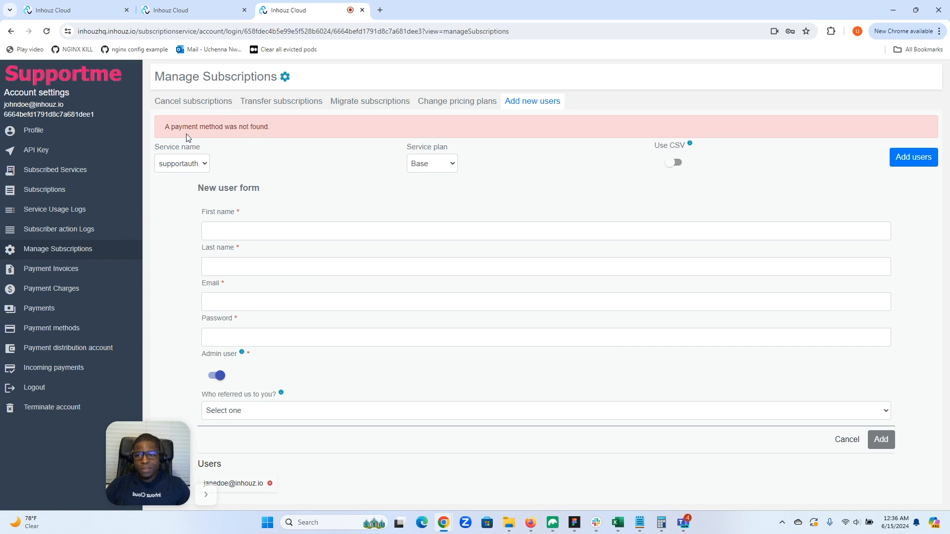
left_click(188, 4)
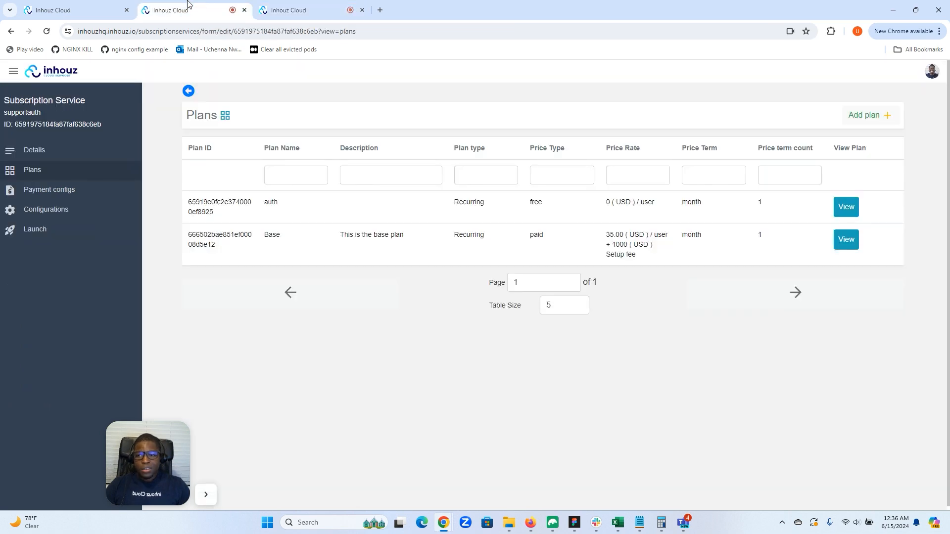
Switch to the Supportme account settings and check the subscriber counts under Subscribed Services, dismissing the saved-password warning
left_click(297, 10)
left_click(54, 171)
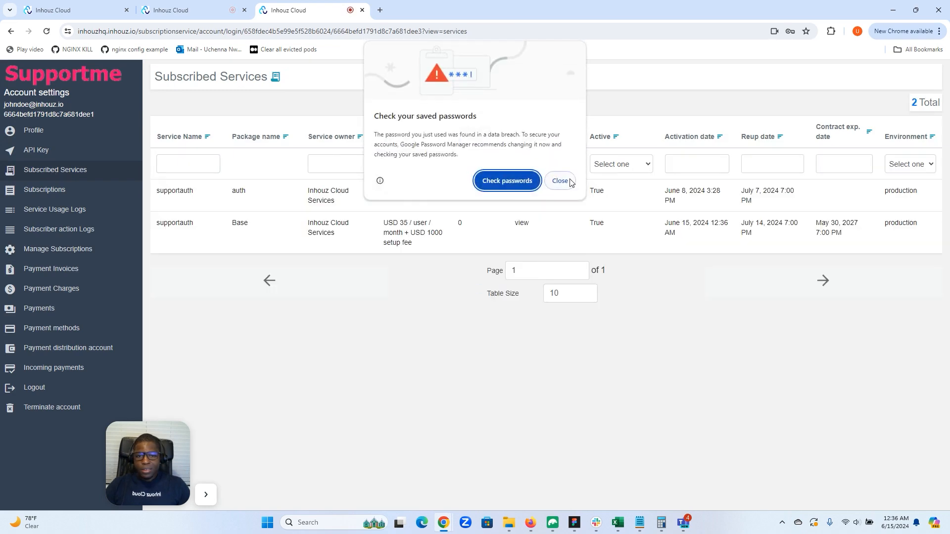
left_click(569, 182)
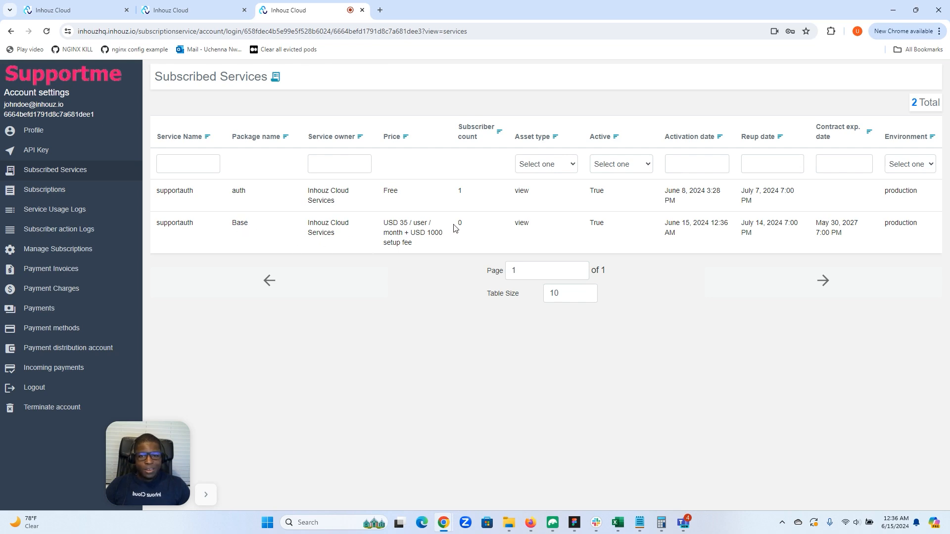
Review the free auth plan's settings in the supportauth service and close them without changes
left_click(184, 12)
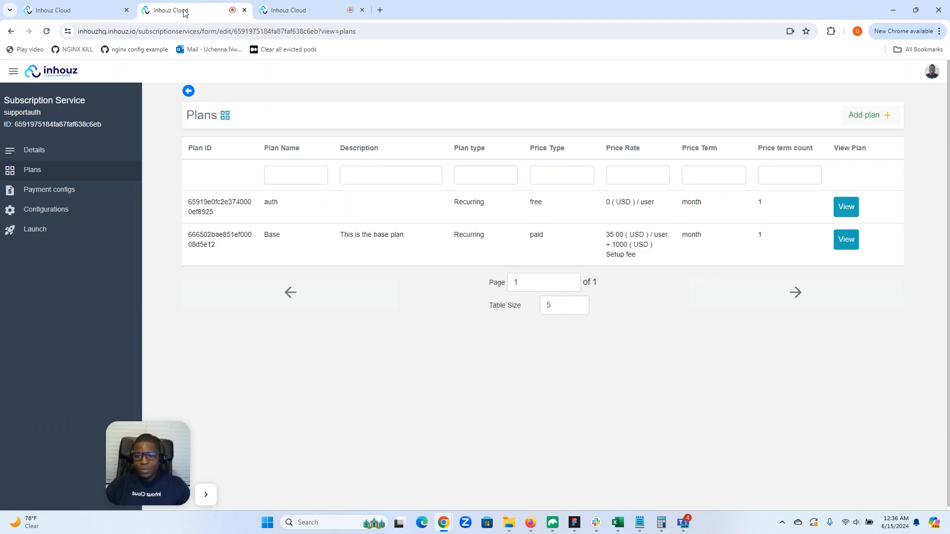
left_click(845, 208)
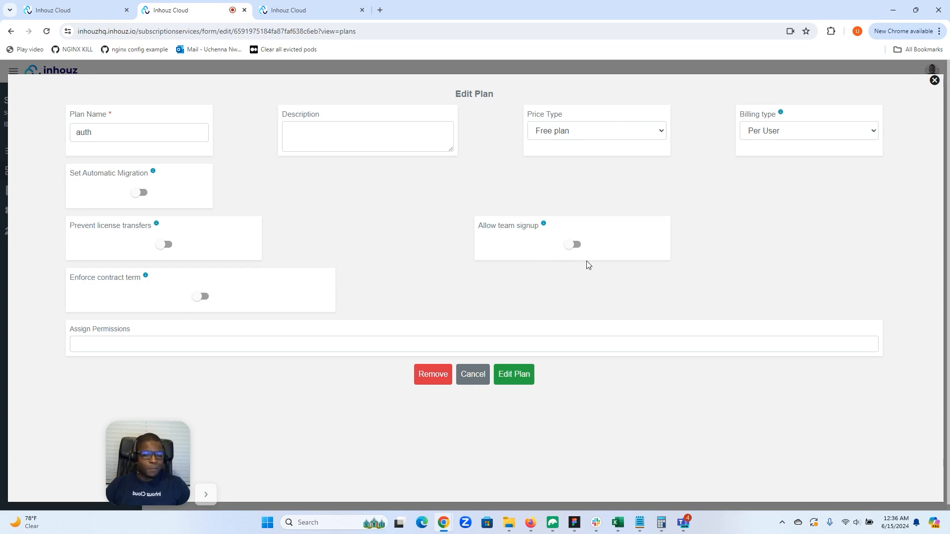
left_click(934, 81)
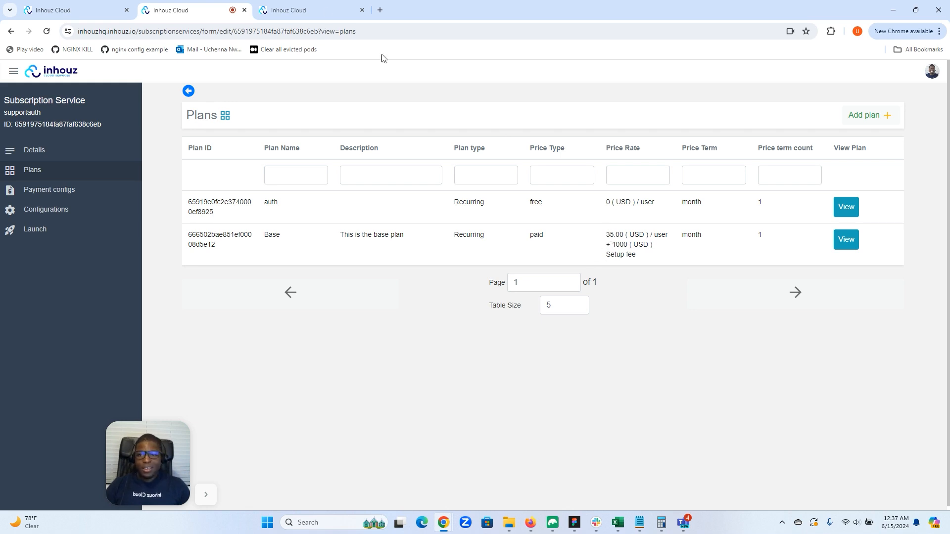
left_click(284, 7)
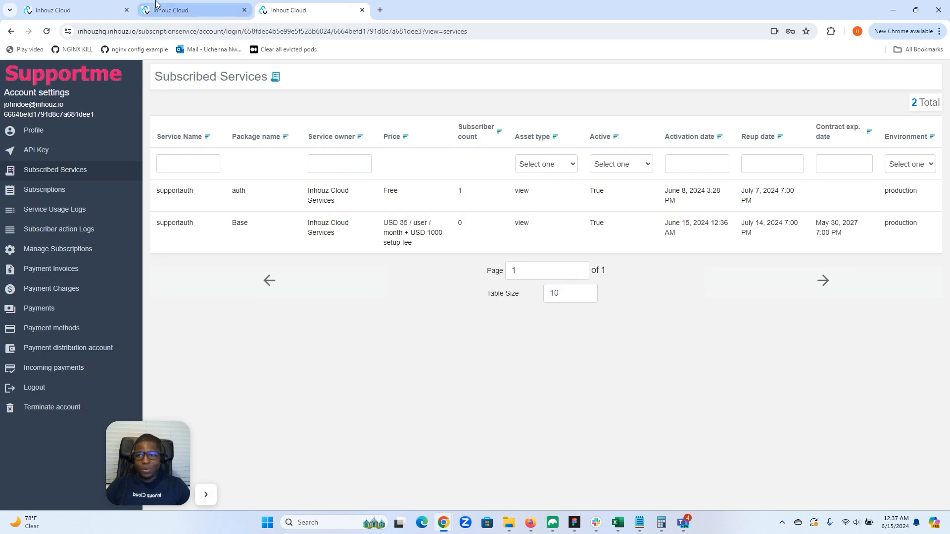
left_click(225, 9)
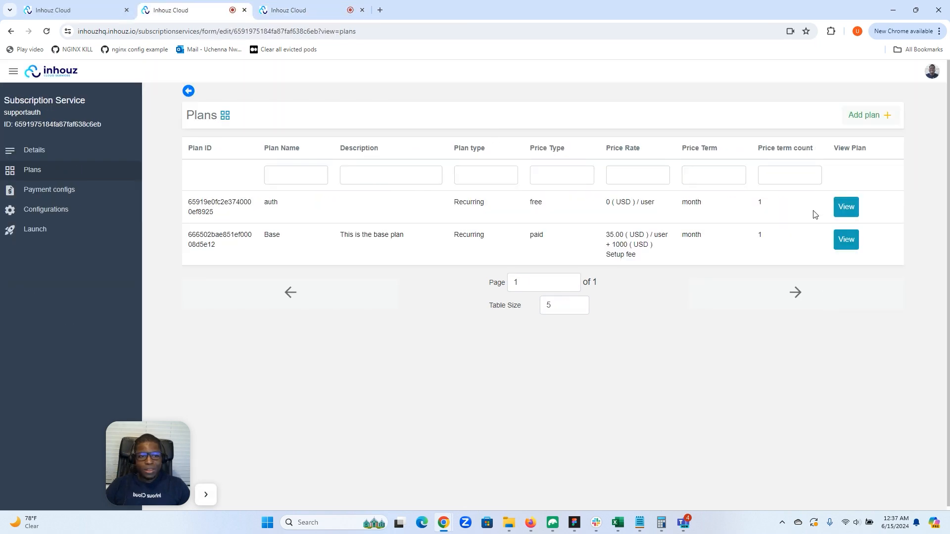
Allow team signup on the free auth plan, and deploy the updated supportauth service version
left_click(845, 206)
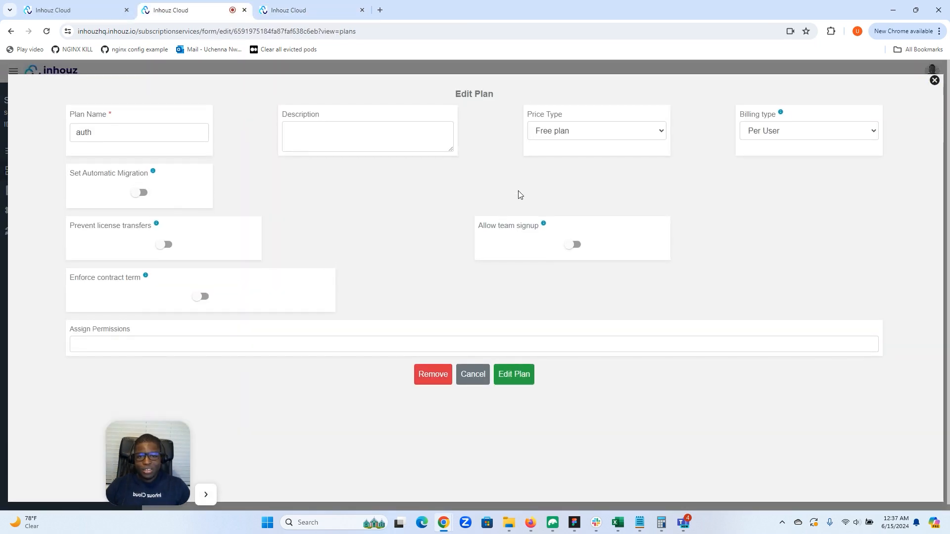
left_click(575, 245)
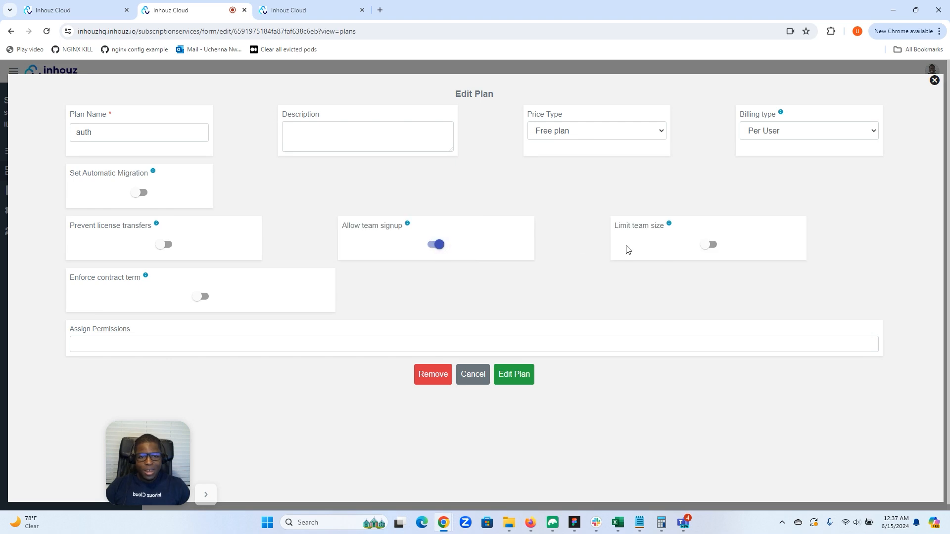
left_click(514, 376)
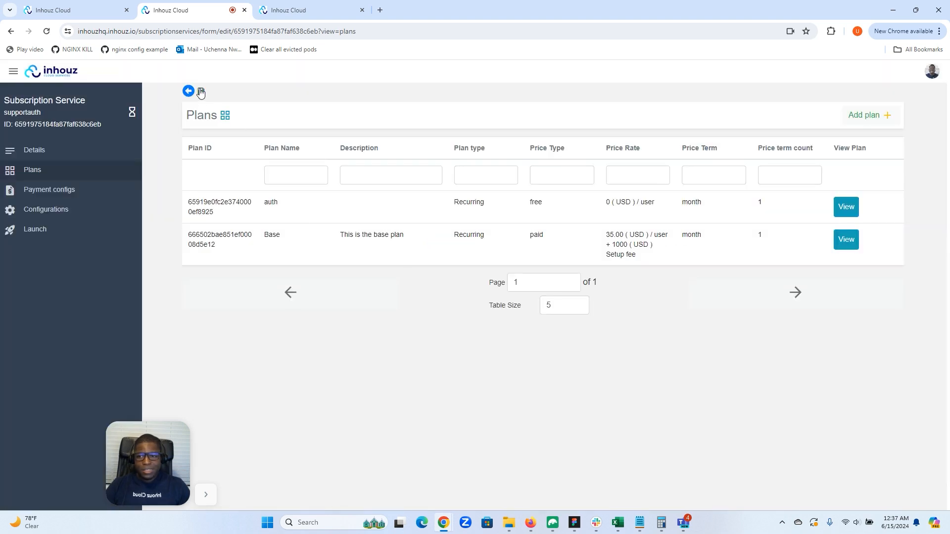
left_click(53, 232)
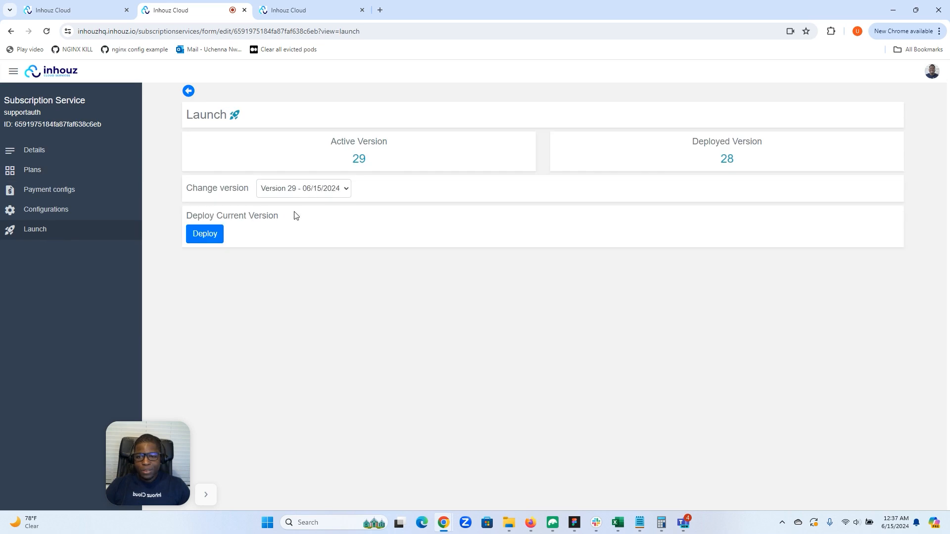
left_click(205, 235)
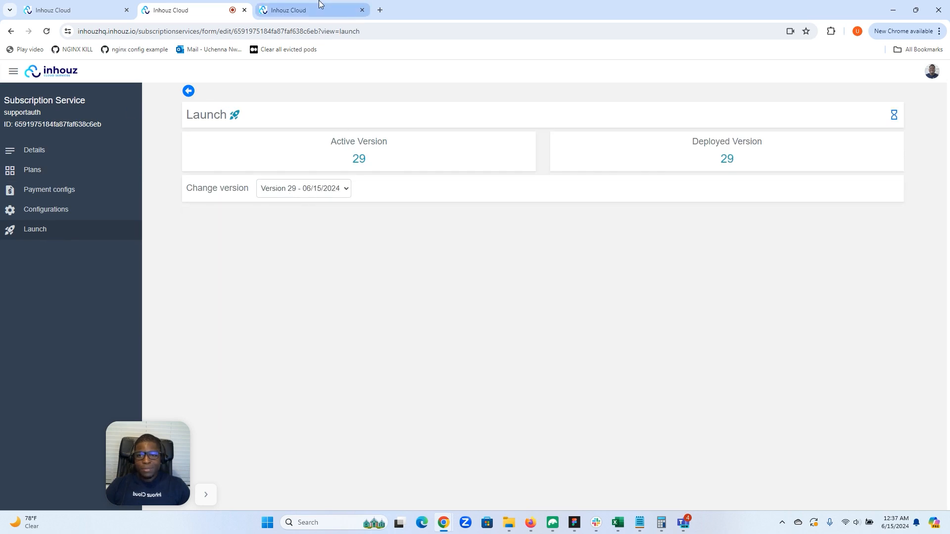
Reload the Supportme account settings and choose supportauth with the auth plan for adding new users
left_click(336, 11)
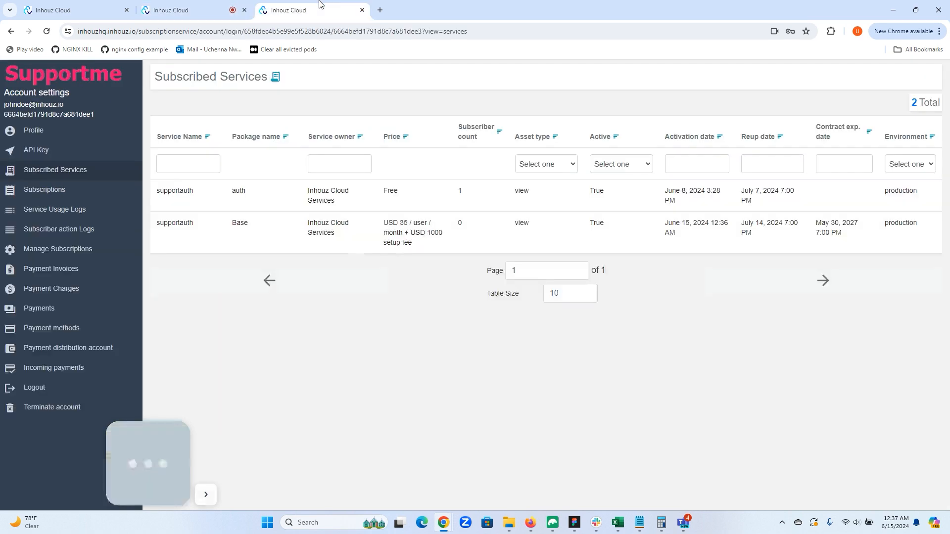
left_click(46, 31)
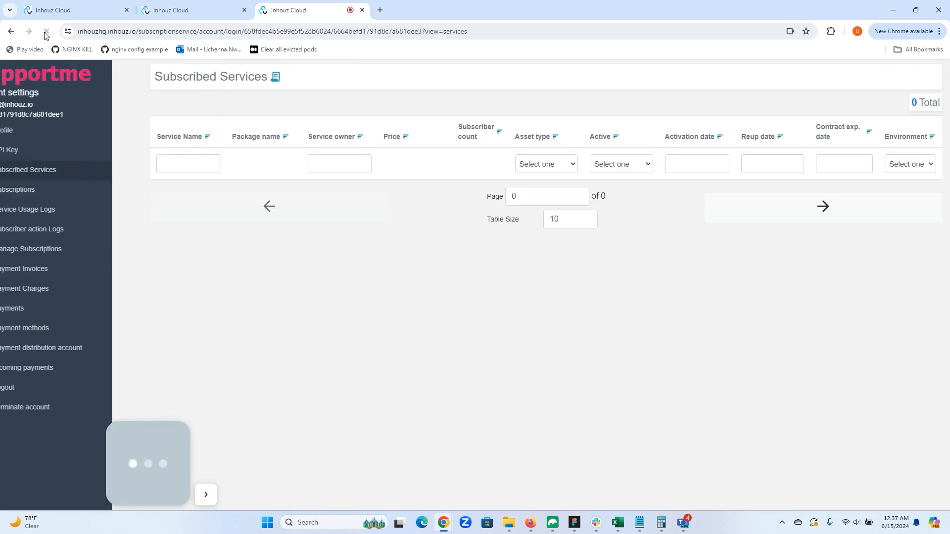
left_click(69, 250)
left_click(532, 102)
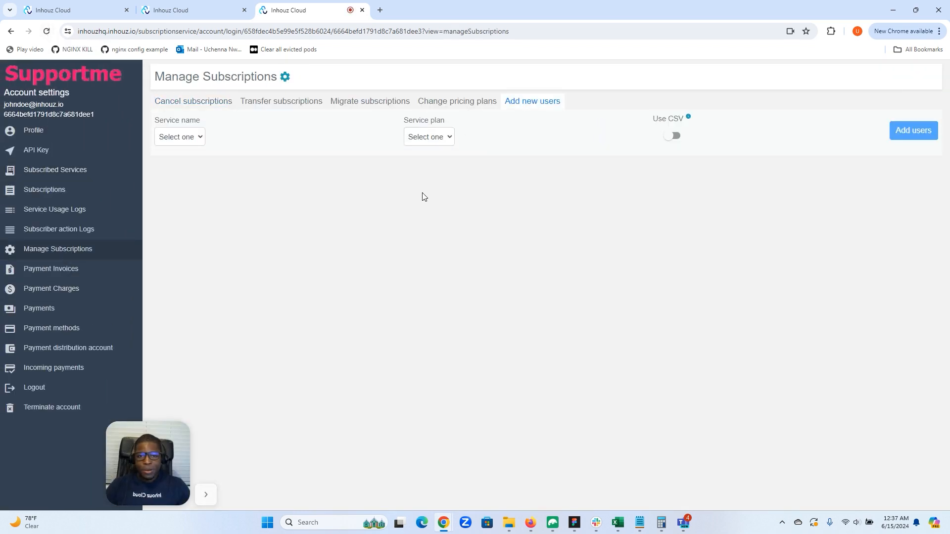
left_click(203, 140)
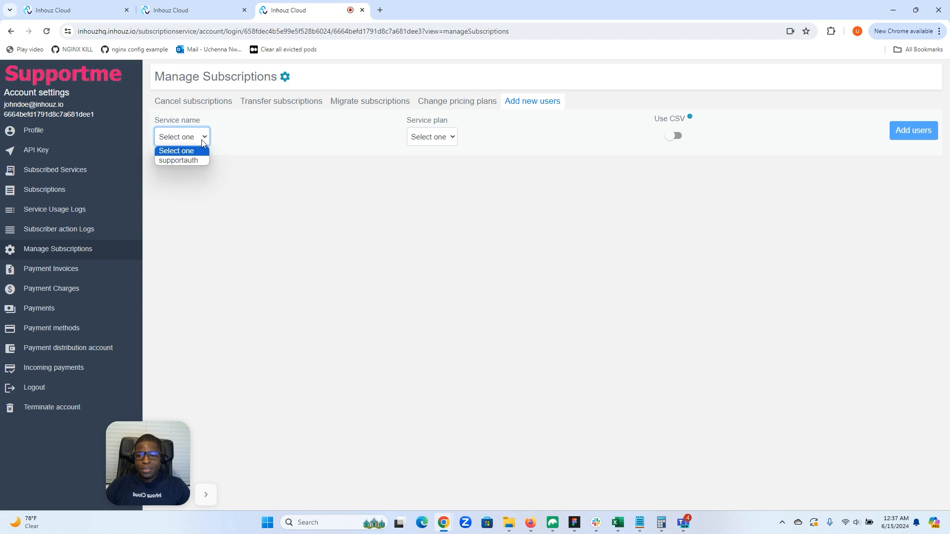
left_click(185, 161)
left_click(423, 141)
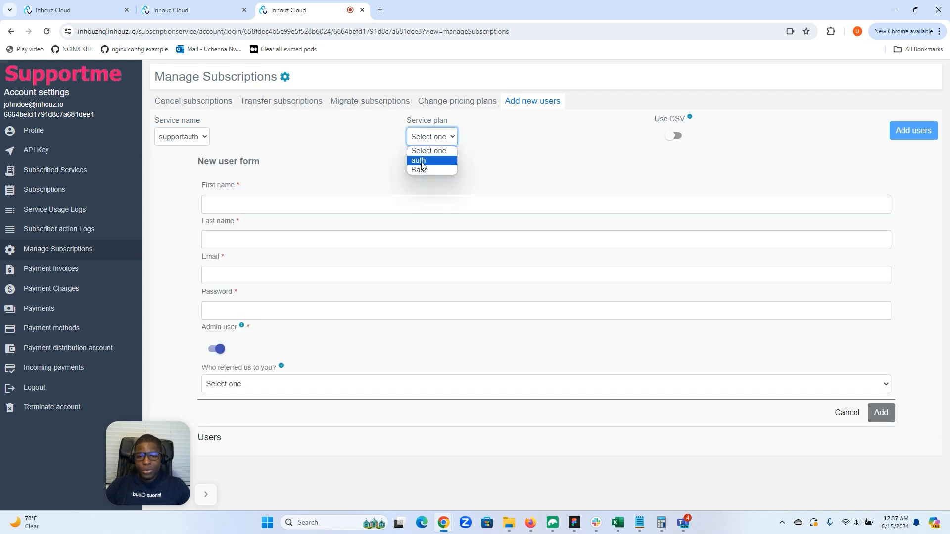
left_click(420, 162)
Enter the new user's first name, last name, email and password, and submit them as an admin user of the auth plan
left_click(307, 204)
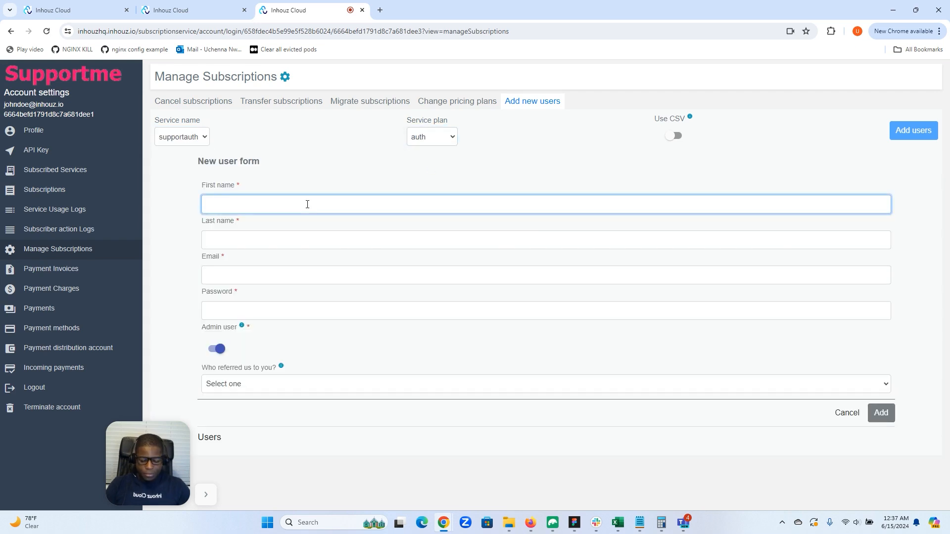
left_click(286, 240)
left_click(269, 277)
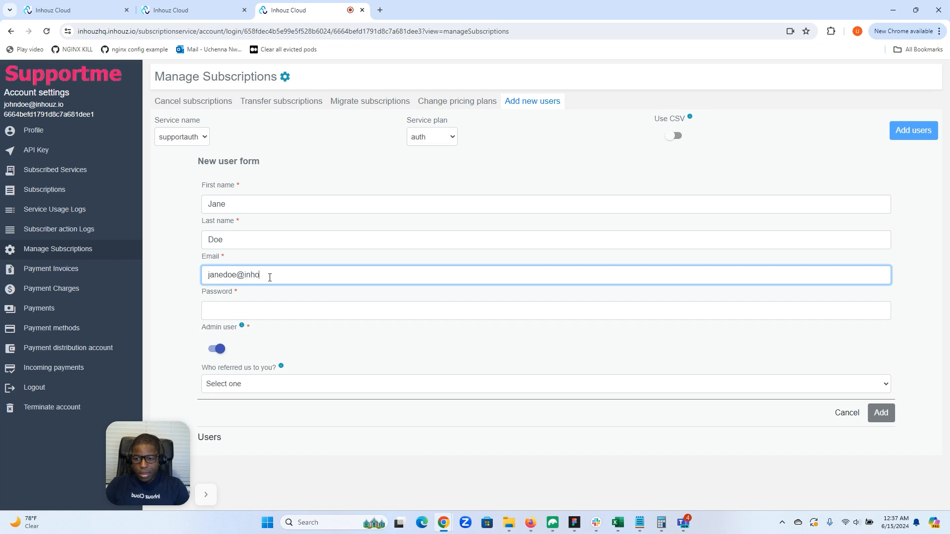
left_click(255, 316)
type("•••")
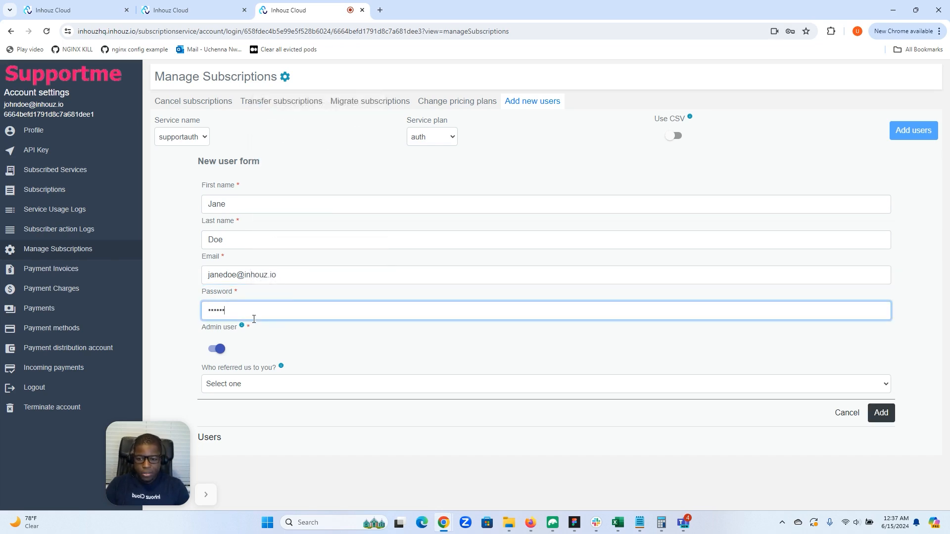
left_click(869, 414)
left_click(901, 131)
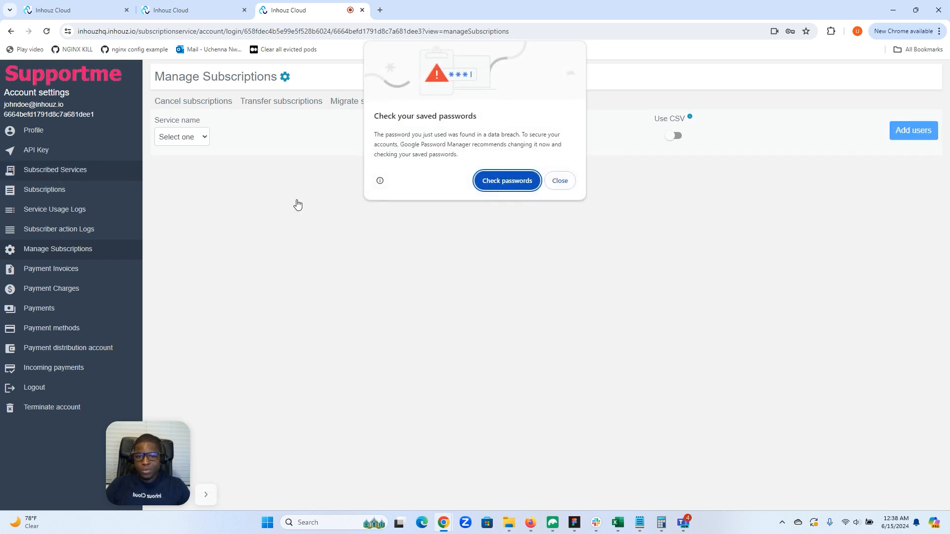
left_click(560, 181)
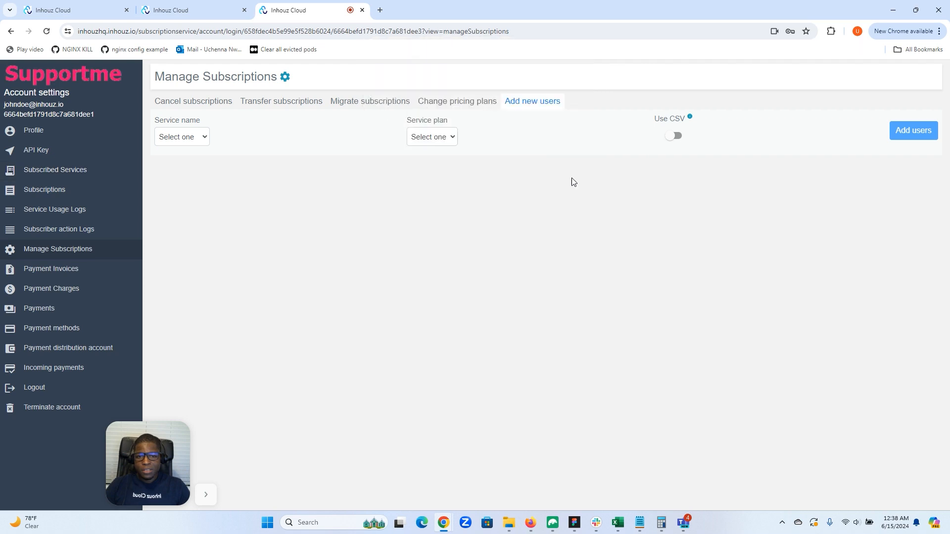
Check the subscribed services, subscriptions, service usage logs and subscriber action logs for the newly added user
left_click(71, 169)
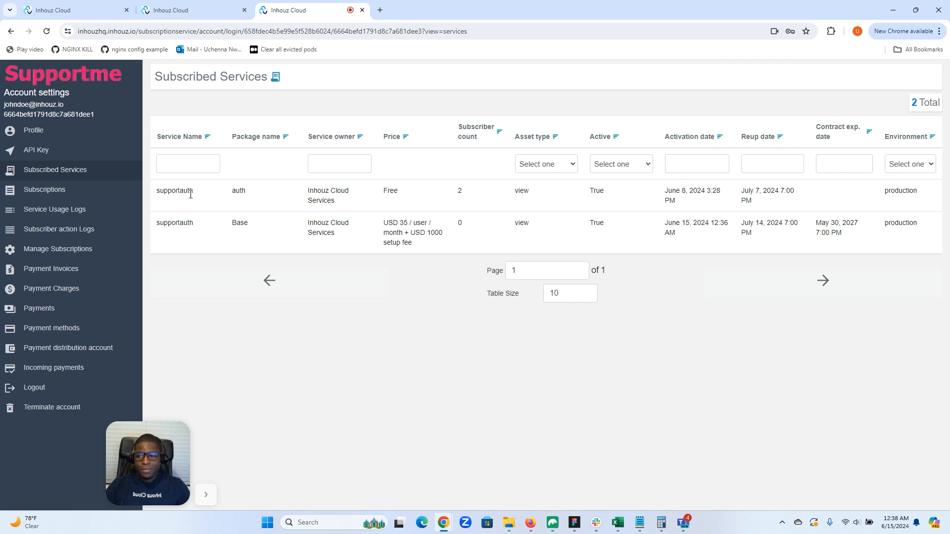
left_click(79, 193)
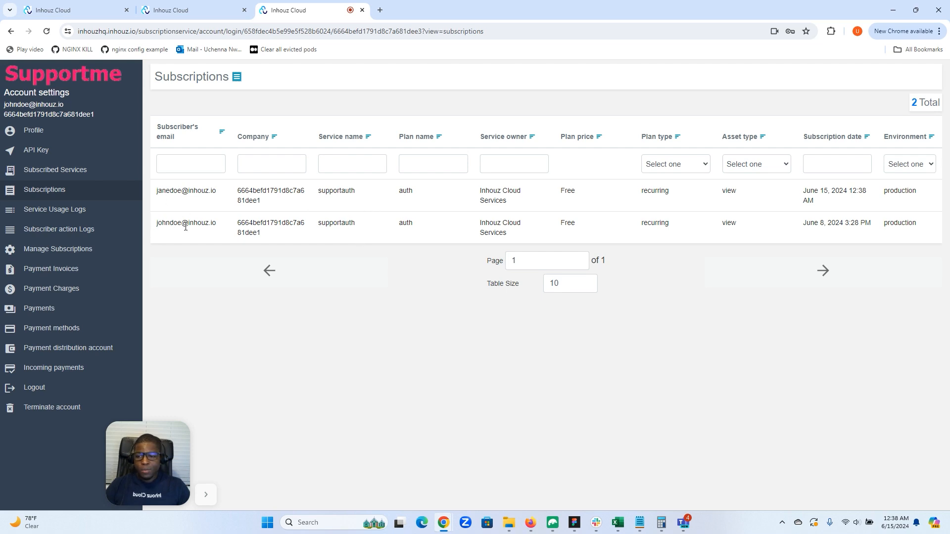
left_click(61, 211)
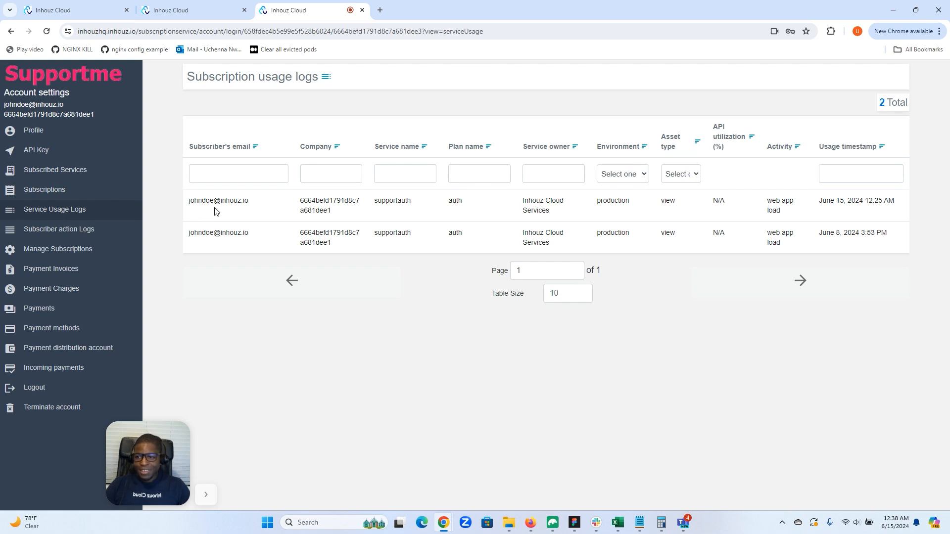
left_click(80, 229)
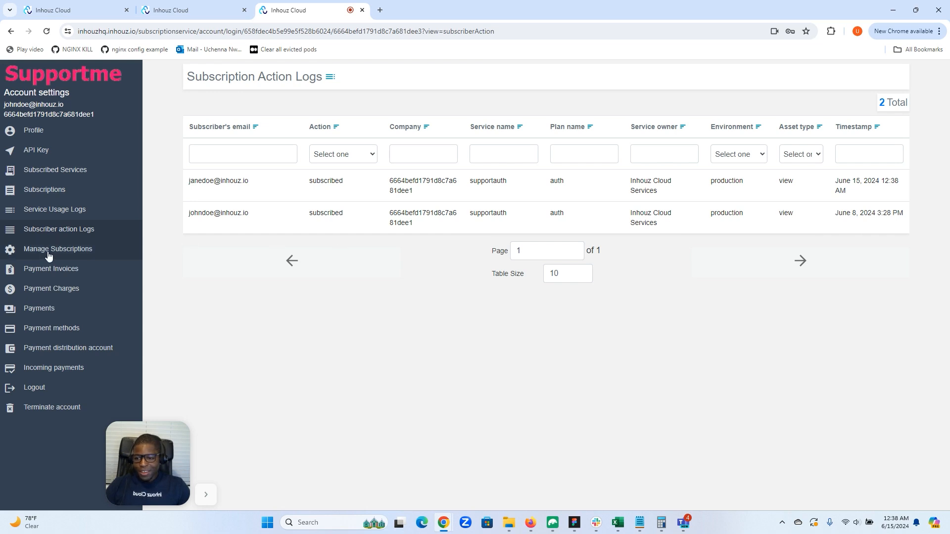
left_click_drag(140, 475, 19, 483)
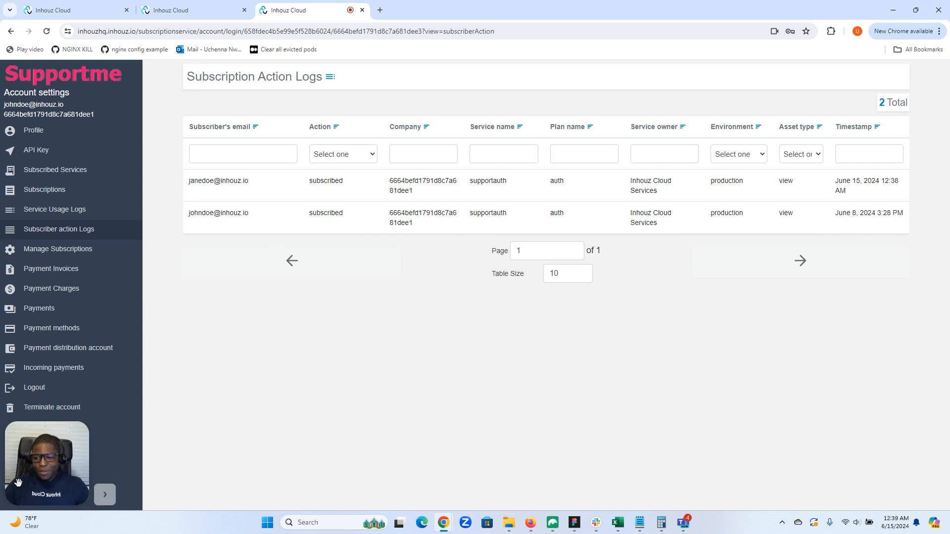